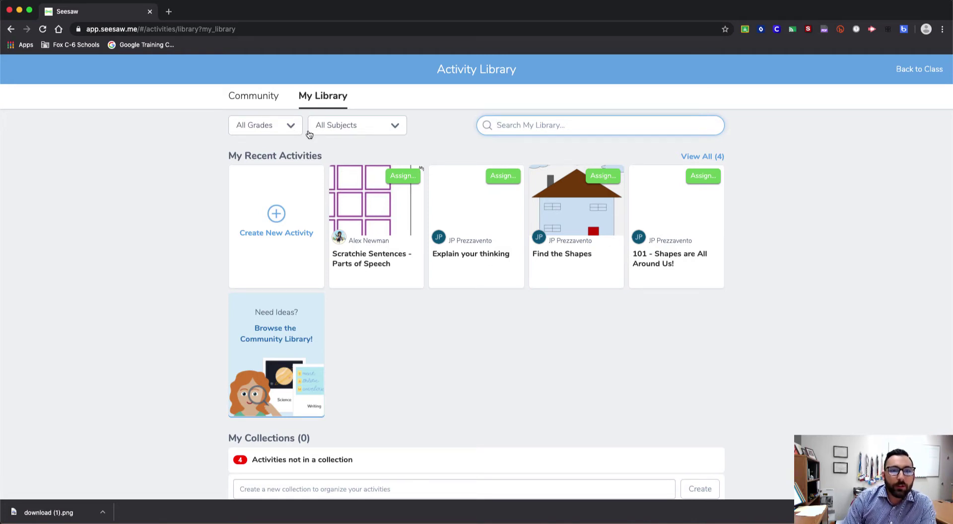
- Filter the community activity library to 5th Grade and the Digital Citizenship subject
{"action": "left_click", "coordinate": [263, 96]}
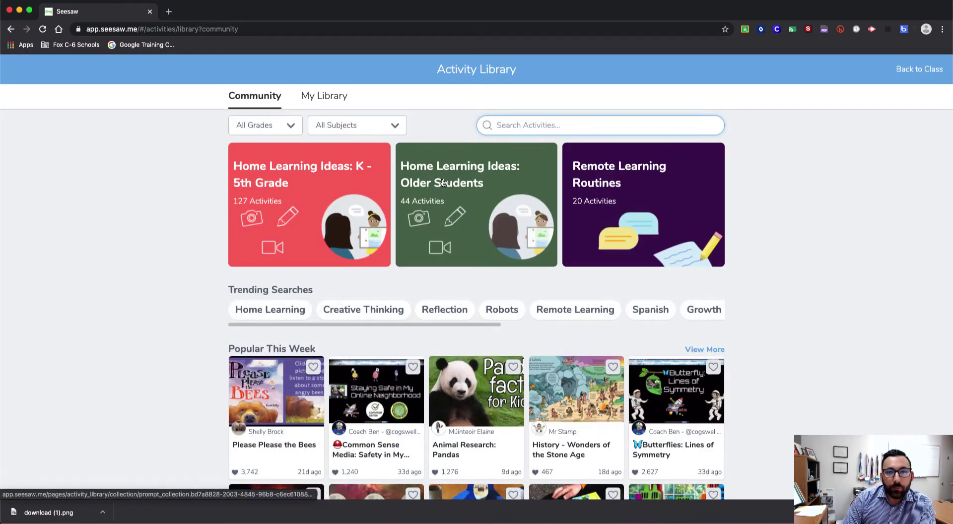
{"action": "scroll", "coordinate": [396, 159], "scroll_direction": "down", "scroll_amount": 3}
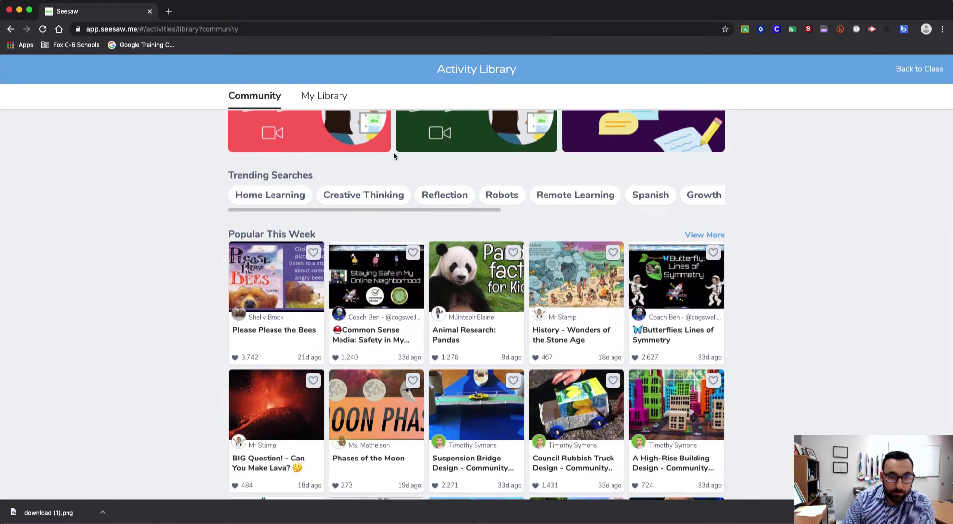
{"action": "scroll", "coordinate": [394, 154], "scroll_direction": "up", "scroll_amount": 3}
{"action": "left_click", "coordinate": [291, 127]}
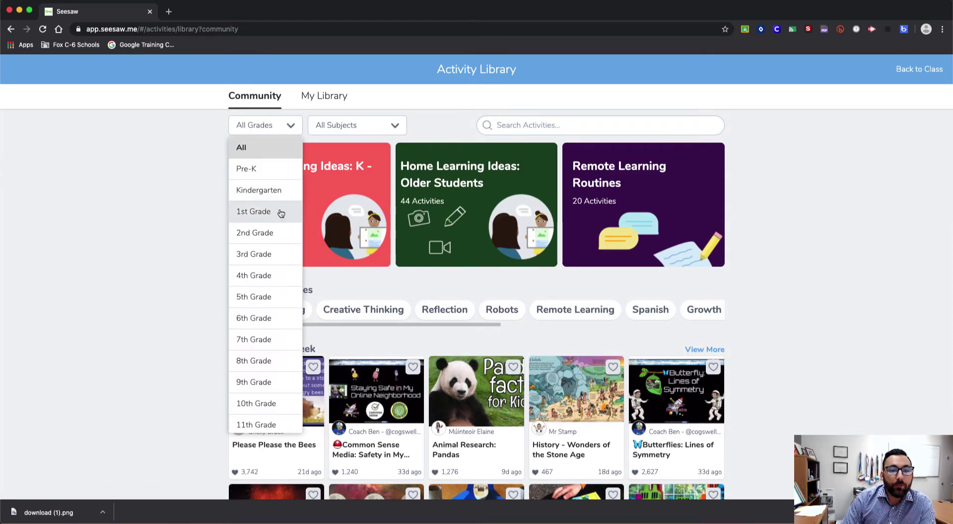
{"action": "left_click", "coordinate": [274, 297]}
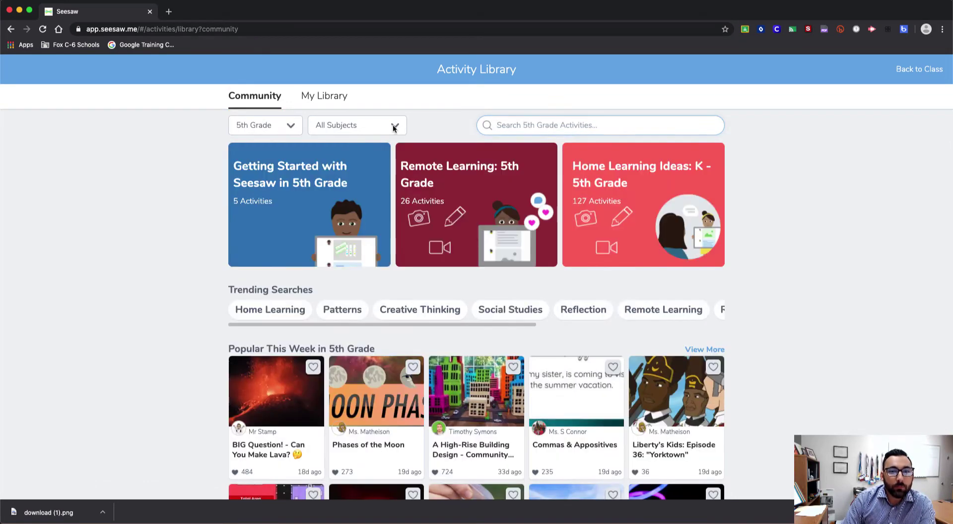
{"action": "left_click", "coordinate": [387, 129]}
{"action": "left_click", "coordinate": [376, 238]}
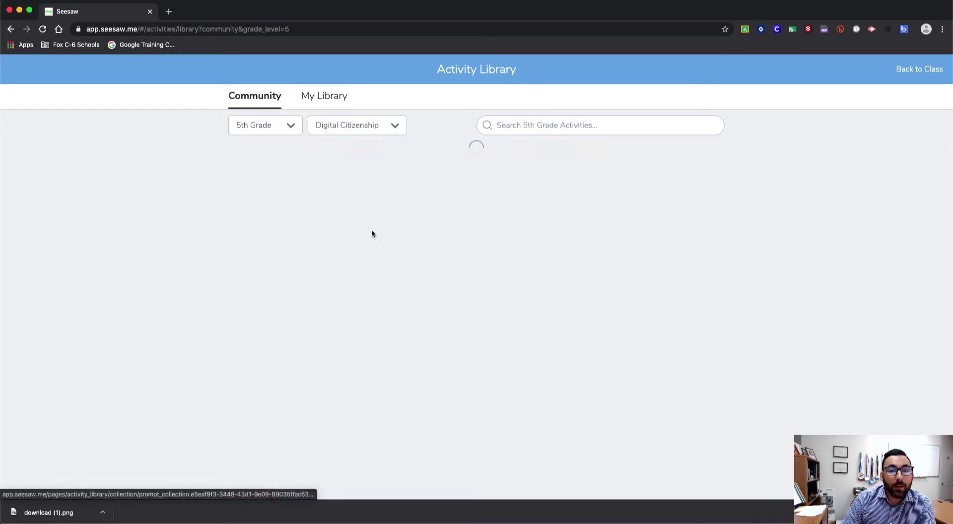
- Search the 5th Grade community activities for "digital footprint"
{"action": "left_click", "coordinate": [590, 130]}
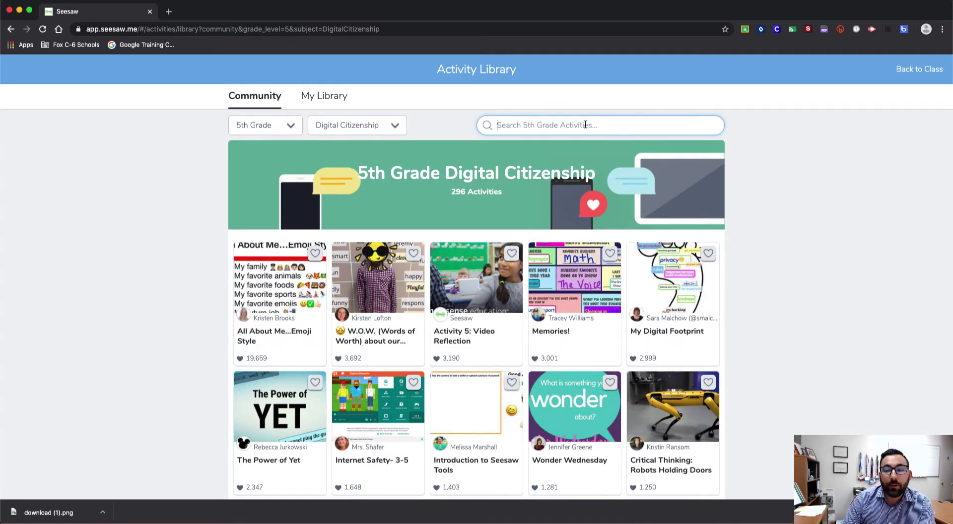
{"action": "type", "text": "digital footprint"}
{"action": "key", "text": "Return"}
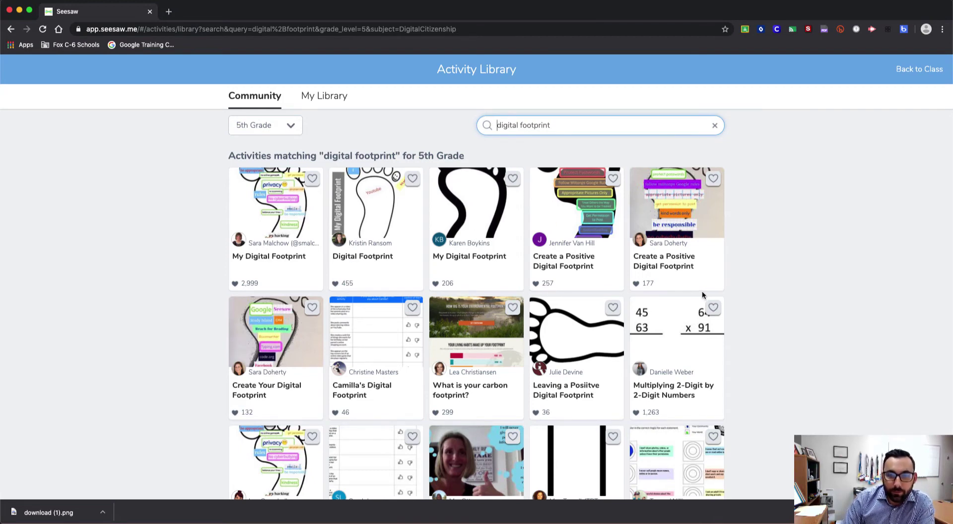
- Review the "My Digital Footprint" activity with the plain black foot outline and save it to My Library
{"action": "left_click", "coordinate": [476, 219]}
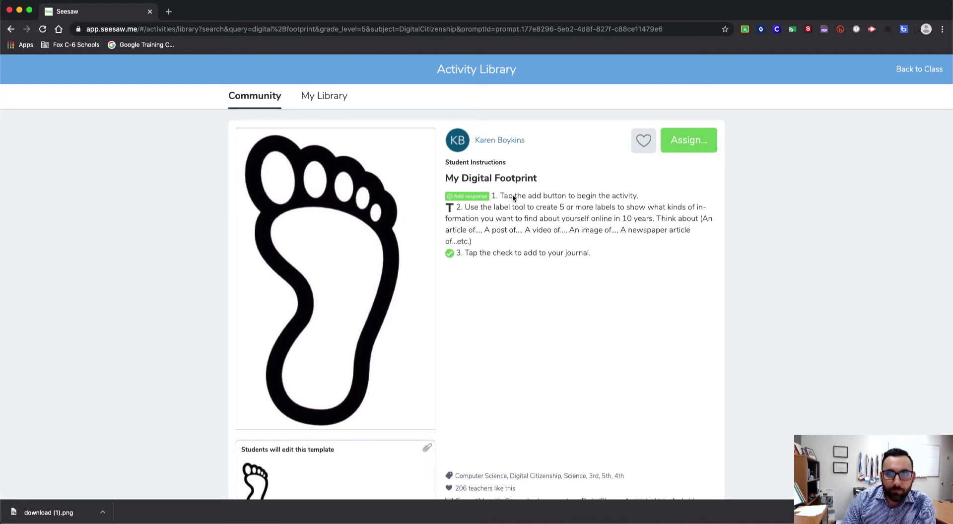
{"action": "scroll", "coordinate": [512, 195], "scroll_direction": "down", "scroll_amount": 5}
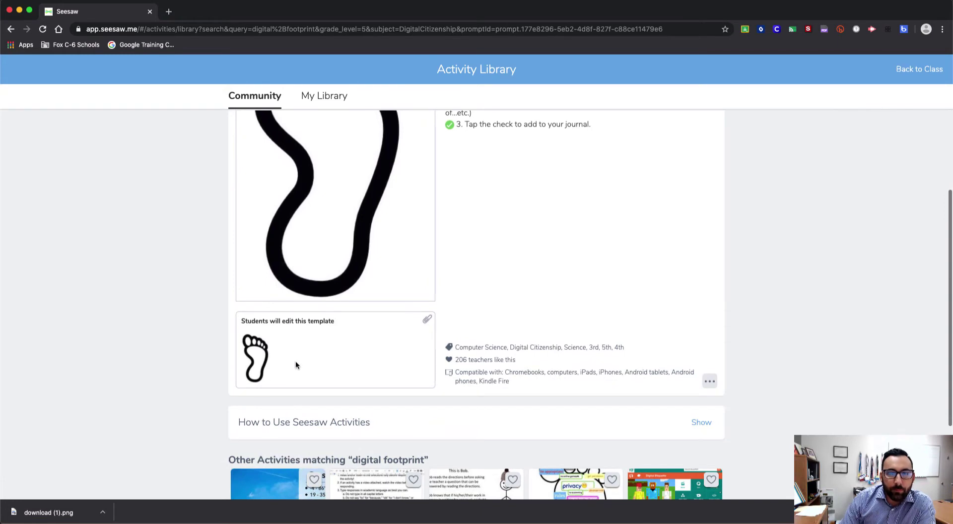
{"action": "scroll", "coordinate": [296, 362], "scroll_direction": "up", "scroll_amount": 5}
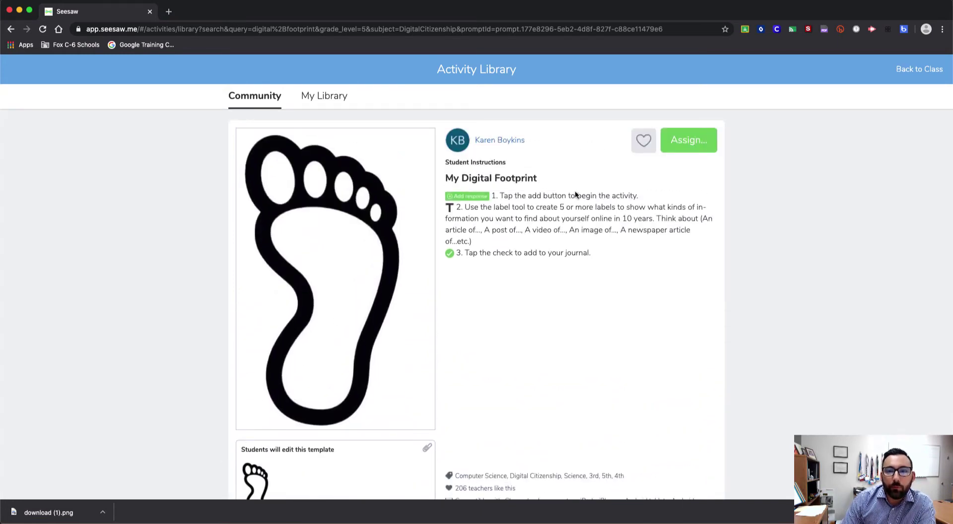
{"action": "left_click", "coordinate": [644, 141]}
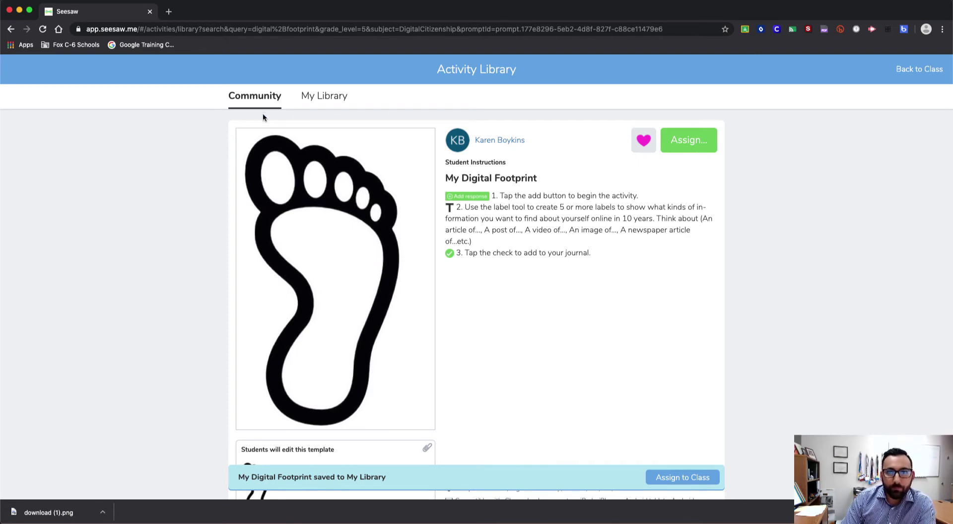
- Open the saved "My Digital Footprint" activity from My Library and make an editable copy of it
{"action": "left_click", "coordinate": [321, 102]}
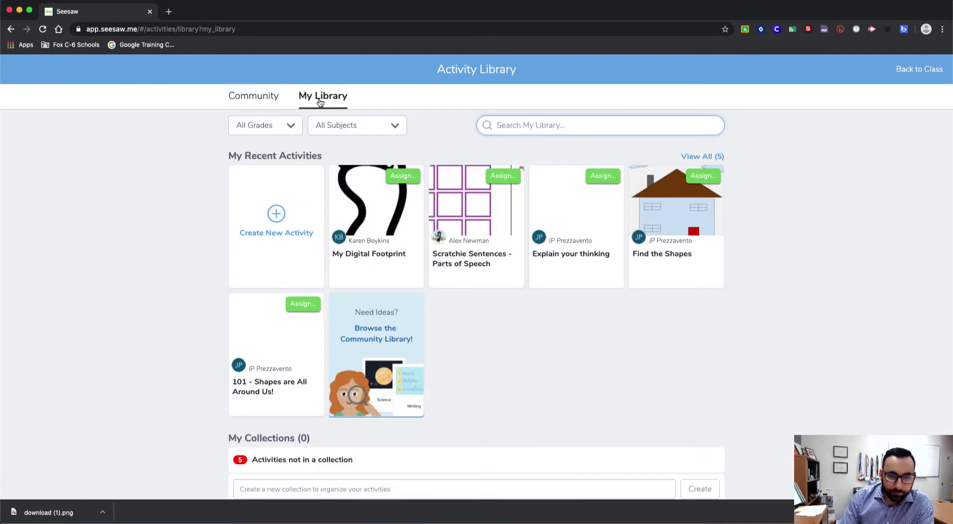
{"action": "left_click", "coordinate": [372, 217]}
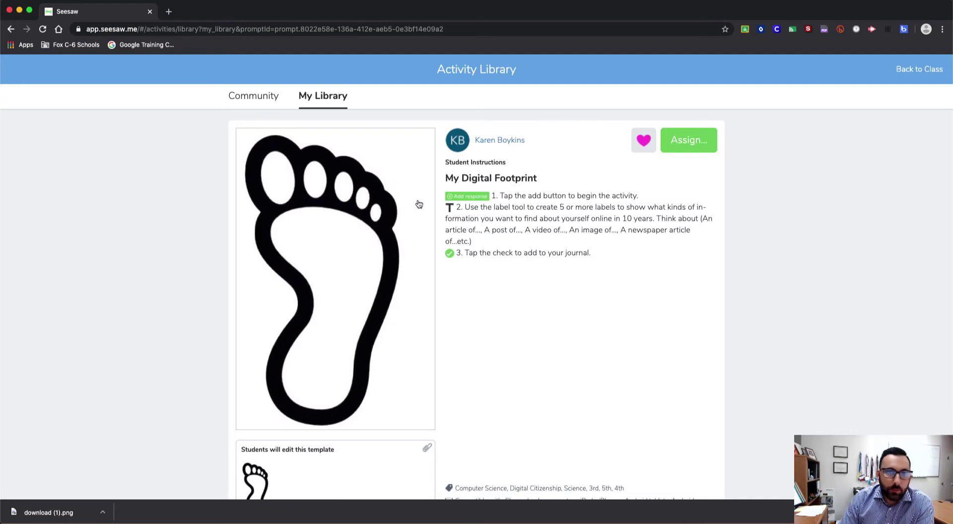
{"action": "scroll", "coordinate": [536, 211], "scroll_direction": "down", "scroll_amount": 2}
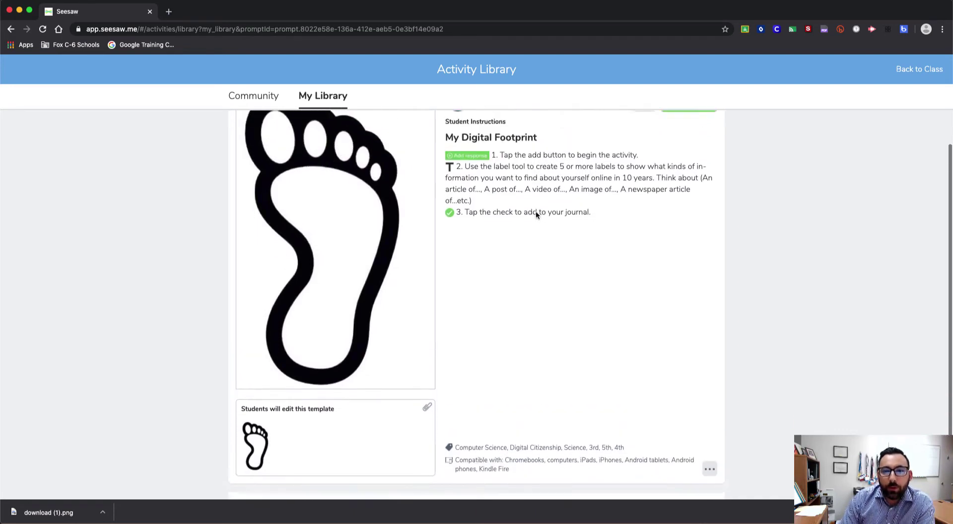
{"action": "scroll", "coordinate": [535, 211], "scroll_direction": "up", "scroll_amount": 1}
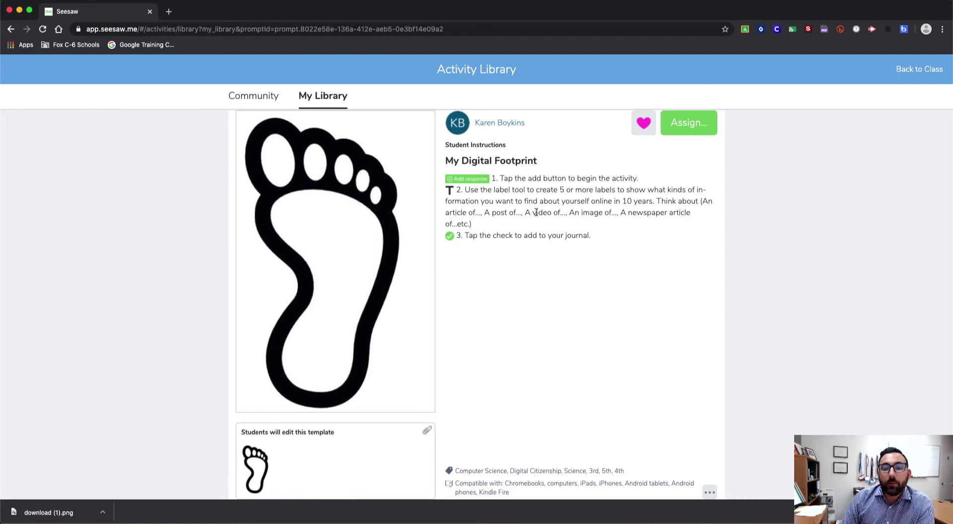
{"action": "scroll", "coordinate": [536, 212], "scroll_direction": "down", "scroll_amount": 3}
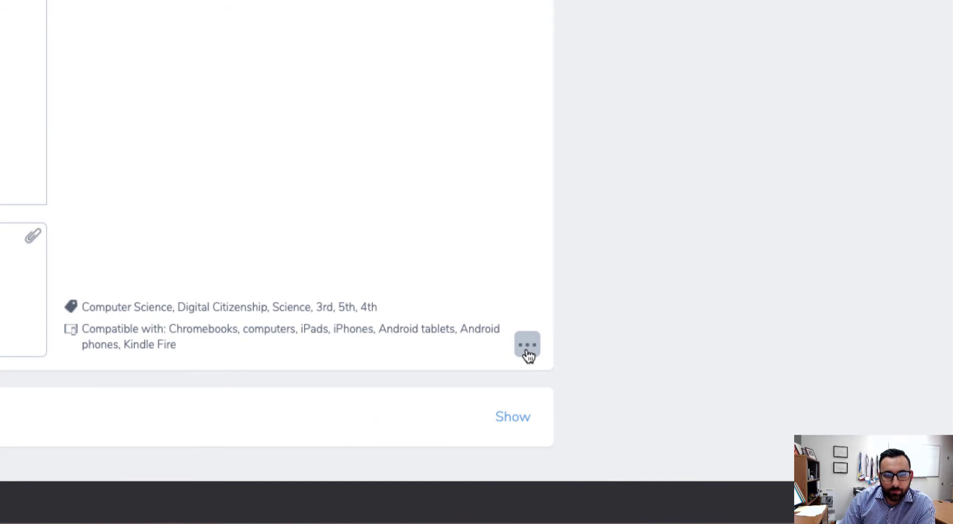
{"action": "left_click", "coordinate": [527, 346]}
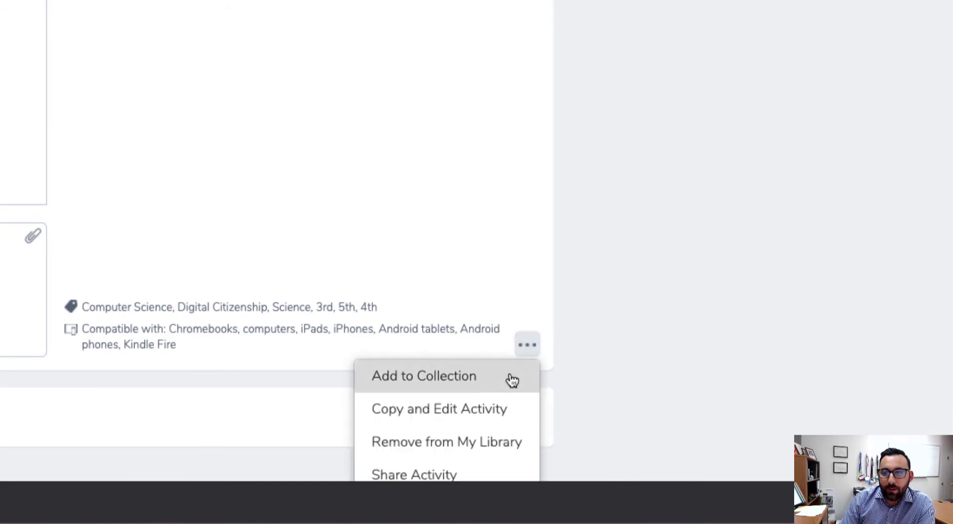
{"action": "left_click", "coordinate": [510, 414]}
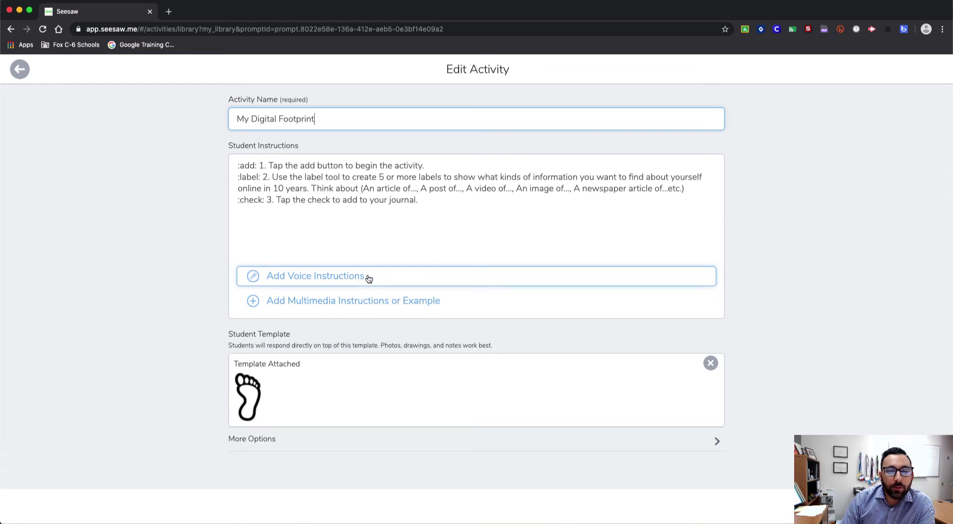
- Record voice instructions about 6 seconds long for the copied "My Digital Footprint" activity and save it
{"action": "left_click", "coordinate": [322, 278]}
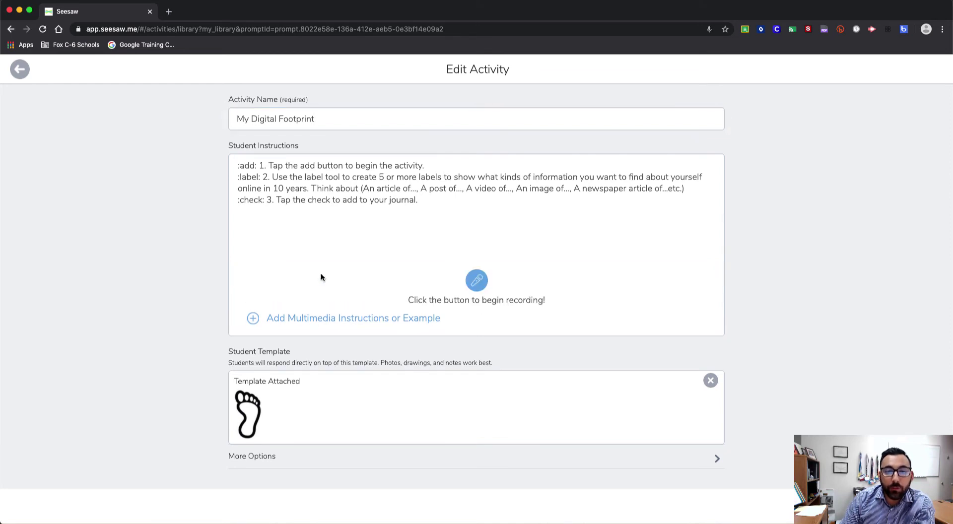
{"action": "left_click", "coordinate": [476, 278]}
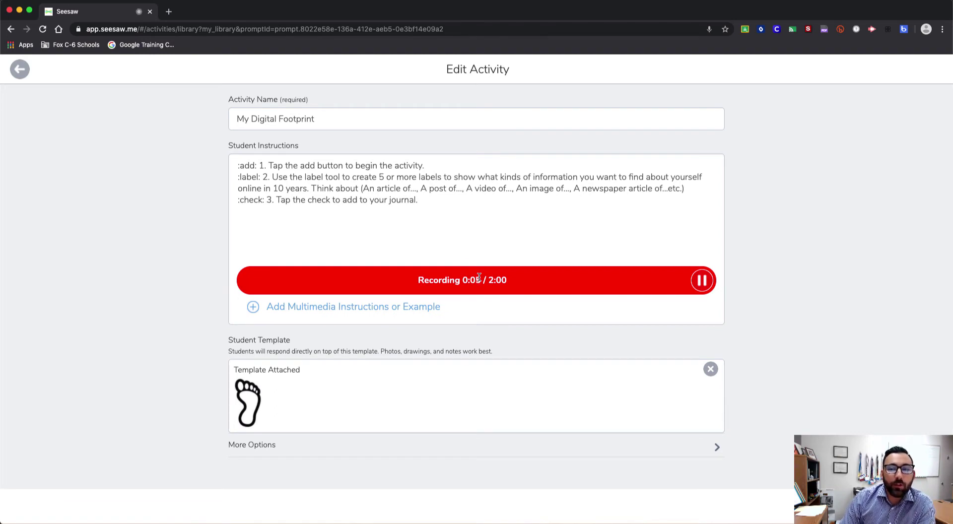
{"action": "left_click", "coordinate": [705, 275]}
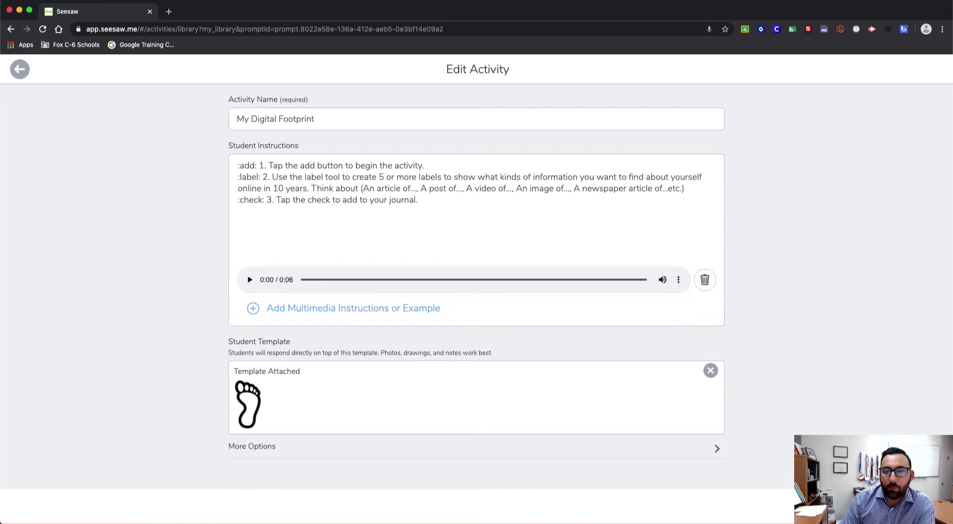
{"action": "left_click", "coordinate": [886, 506]}
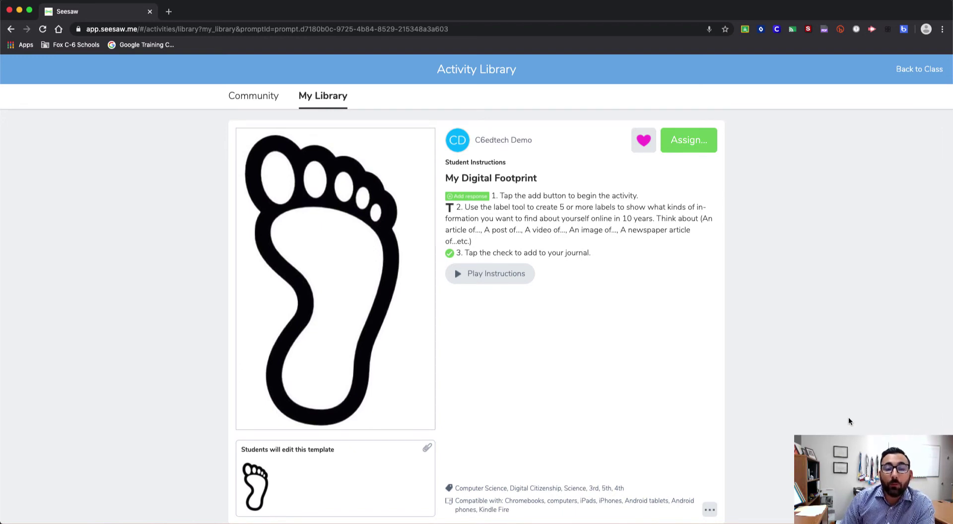
- Assign the edited "My Digital Footprint" activity to the demo1 class
{"action": "left_click", "coordinate": [693, 138]}
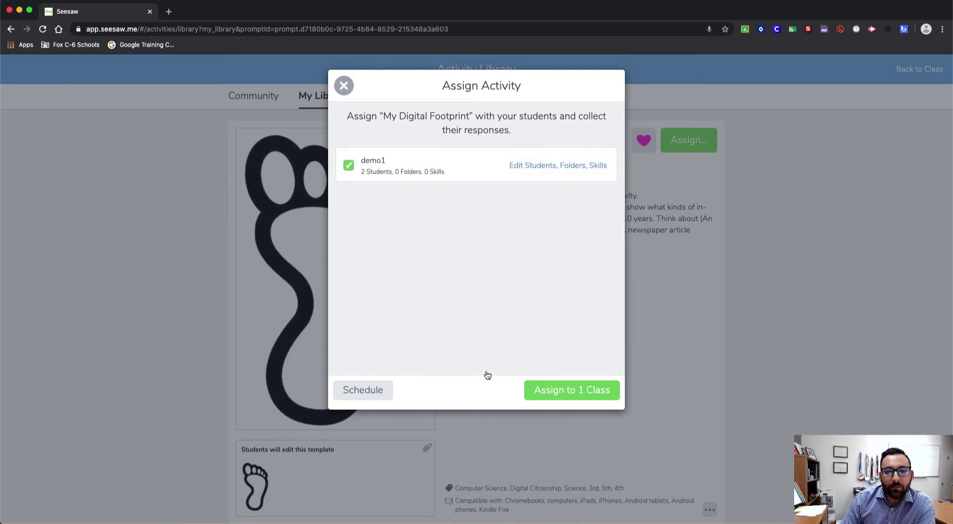
{"action": "left_click", "coordinate": [591, 389]}
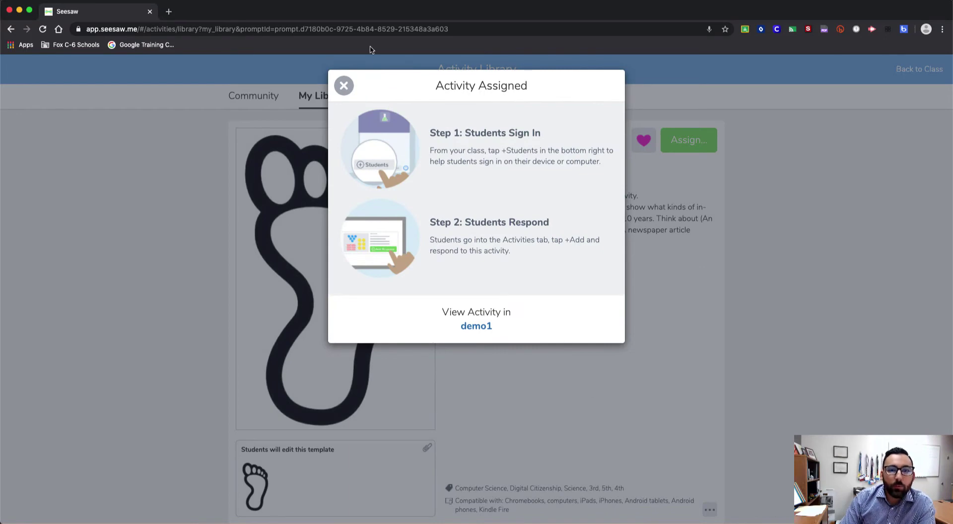
{"action": "left_click", "coordinate": [340, 88]}
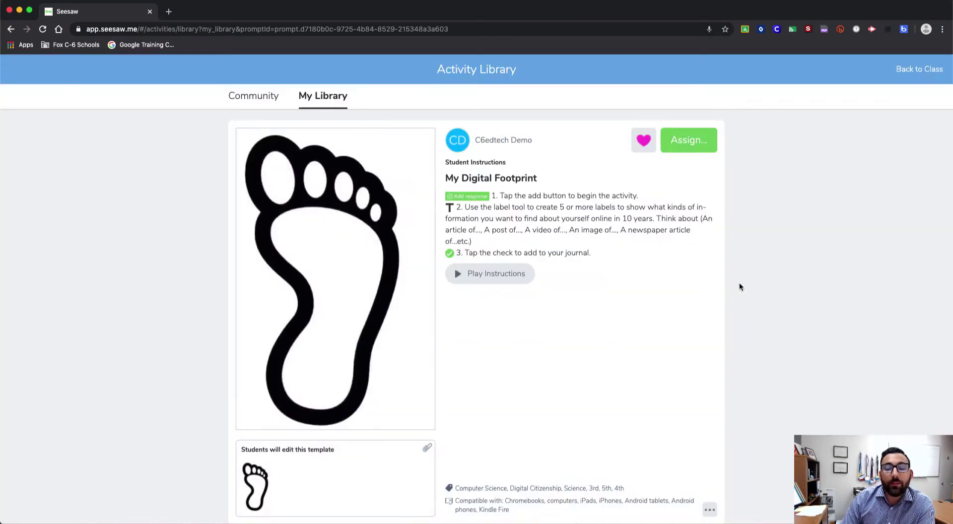
- Create an activity named "Find the Shapes" with four numbered instructions covering :add:, outlining rectangles in red with :pen:, outlining triangles in a different color, and :check:
{"action": "left_click", "coordinate": [917, 70]}
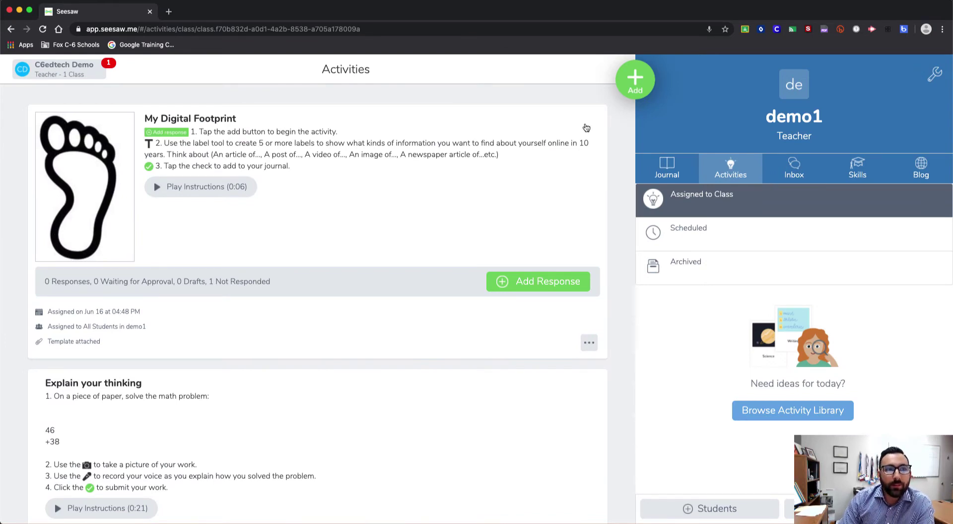
{"action": "left_click", "coordinate": [643, 90]}
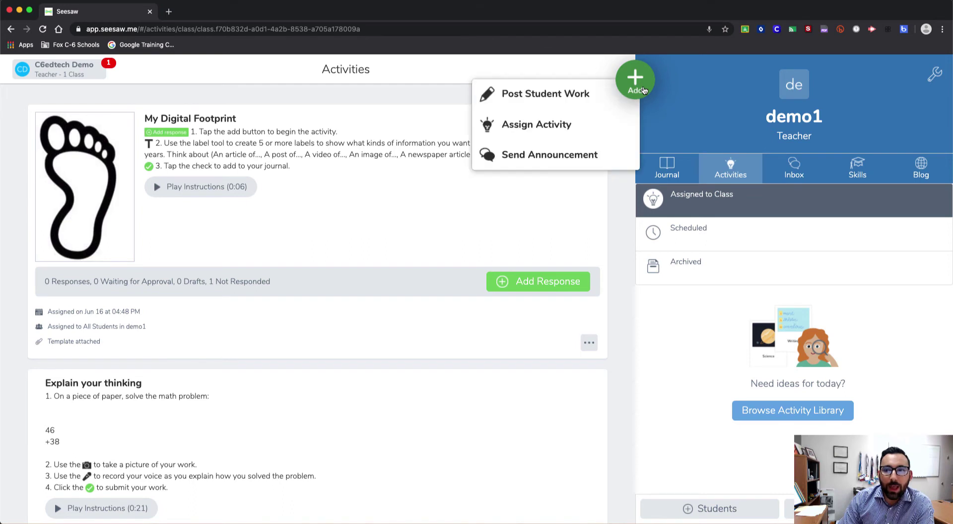
{"action": "left_click", "coordinate": [577, 129]}
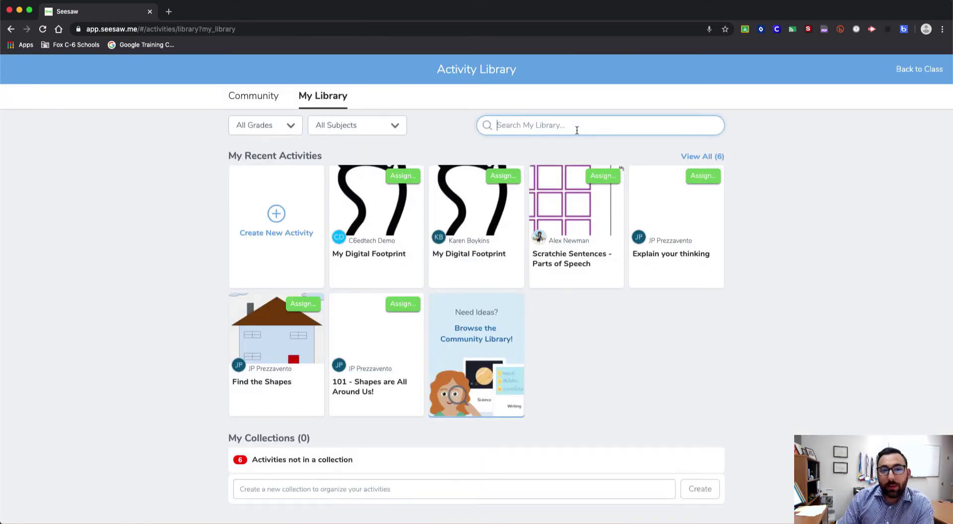
{"action": "left_click", "coordinate": [274, 221]}
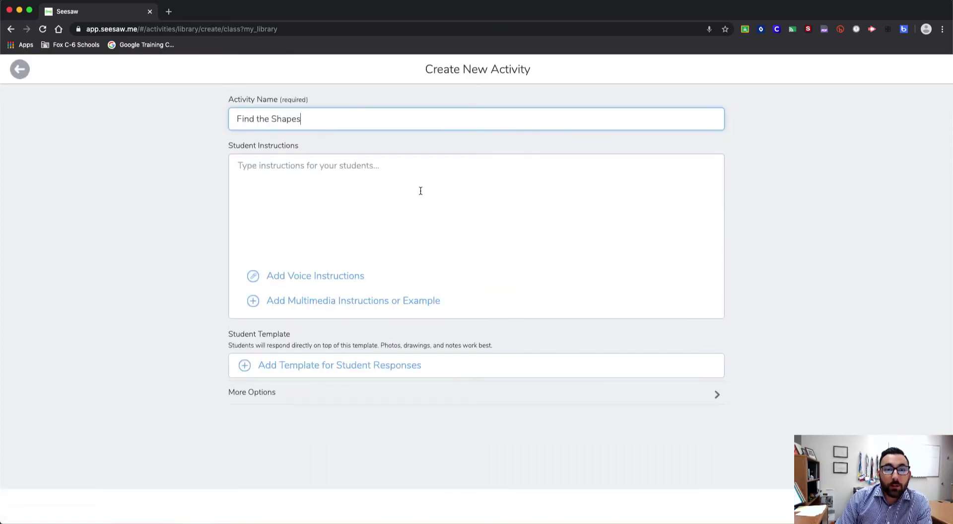
{"action": "left_click", "coordinate": [420, 192]}
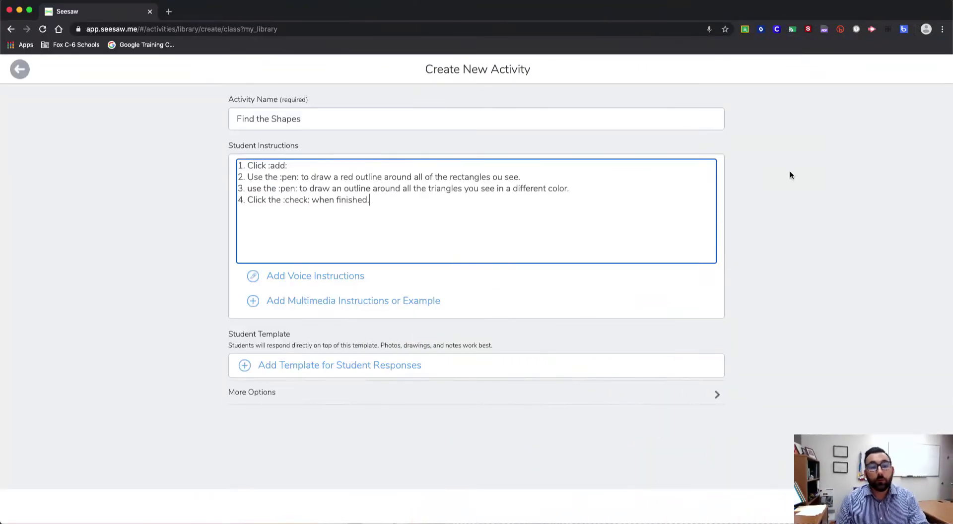
{"action": "left_click", "coordinate": [273, 279]}
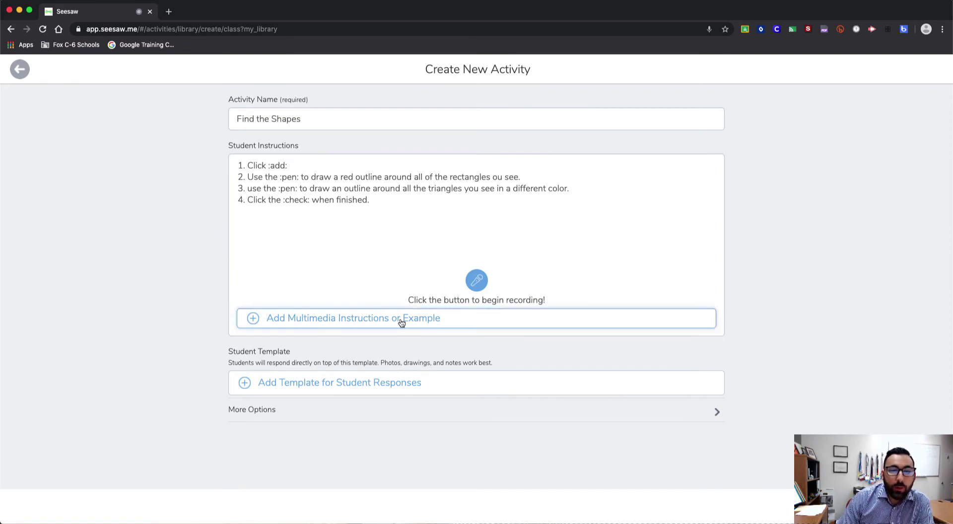
{"action": "left_click", "coordinate": [373, 322]}
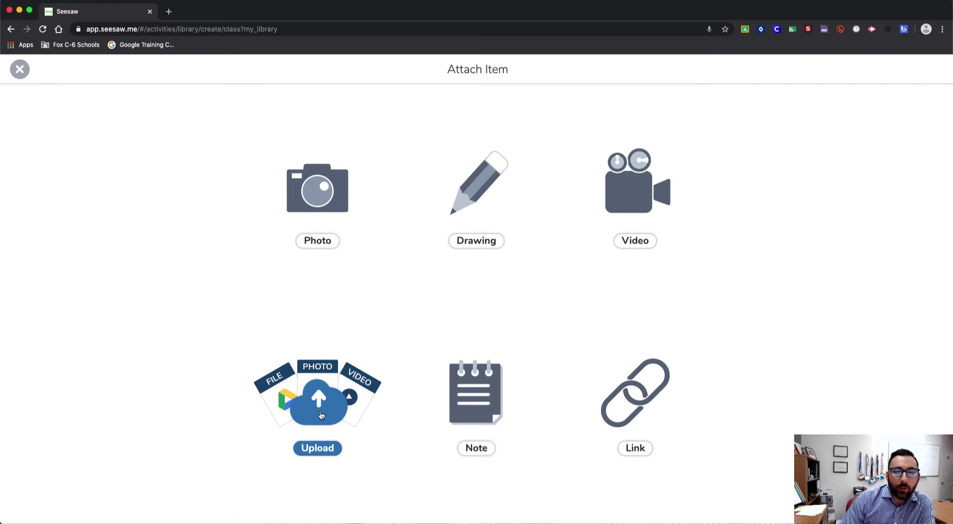
{"action": "left_click", "coordinate": [23, 73]}
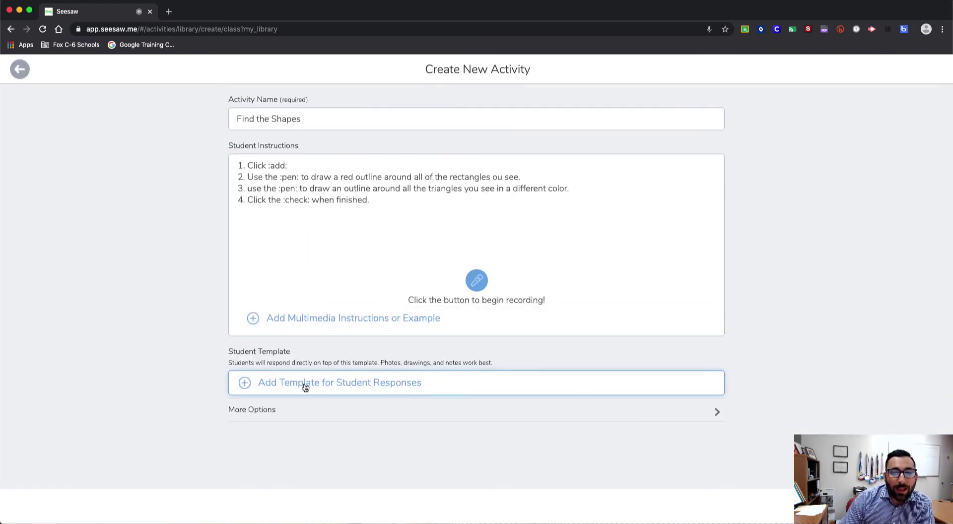
- Attach the house picture "download (1).png" from the Downloads folder as the student template of the "Find the Shapes" activity
{"action": "left_click", "coordinate": [386, 387]}
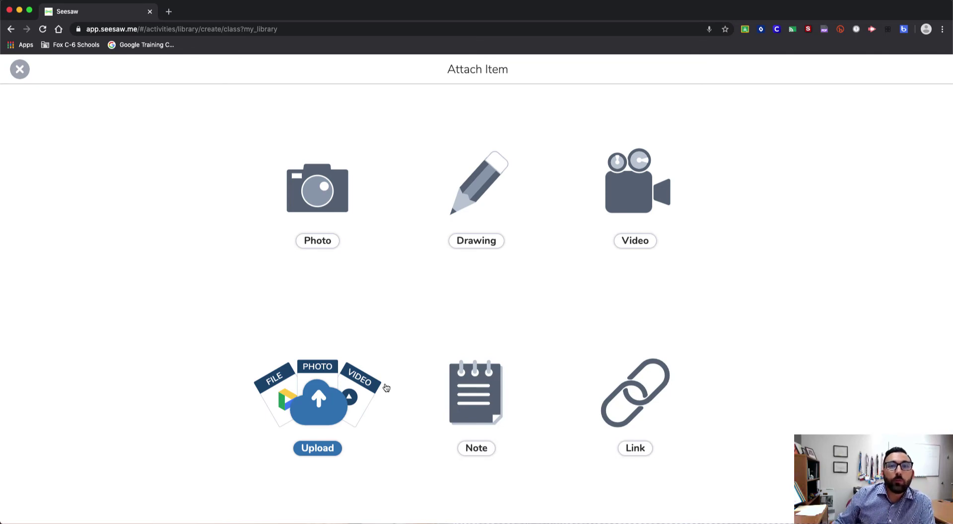
{"action": "left_click", "coordinate": [318, 401]}
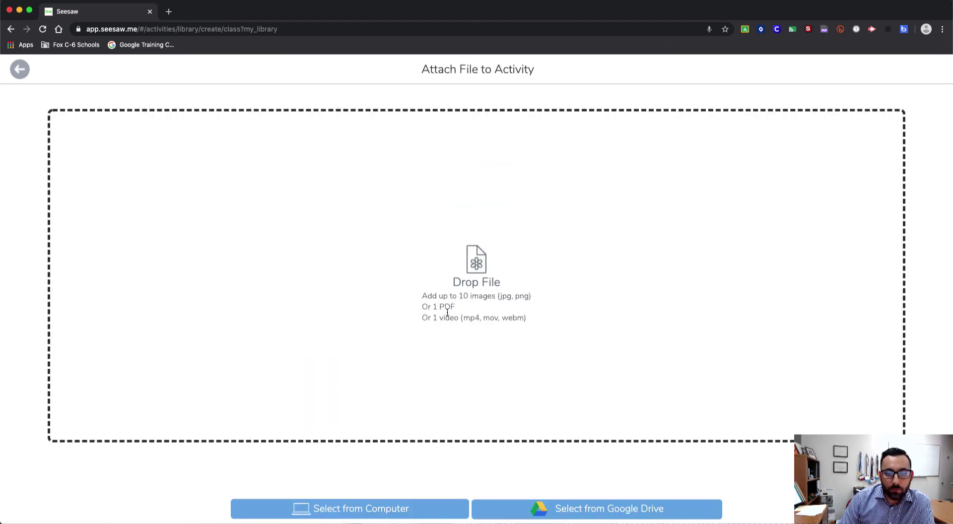
{"action": "left_click", "coordinate": [607, 512]}
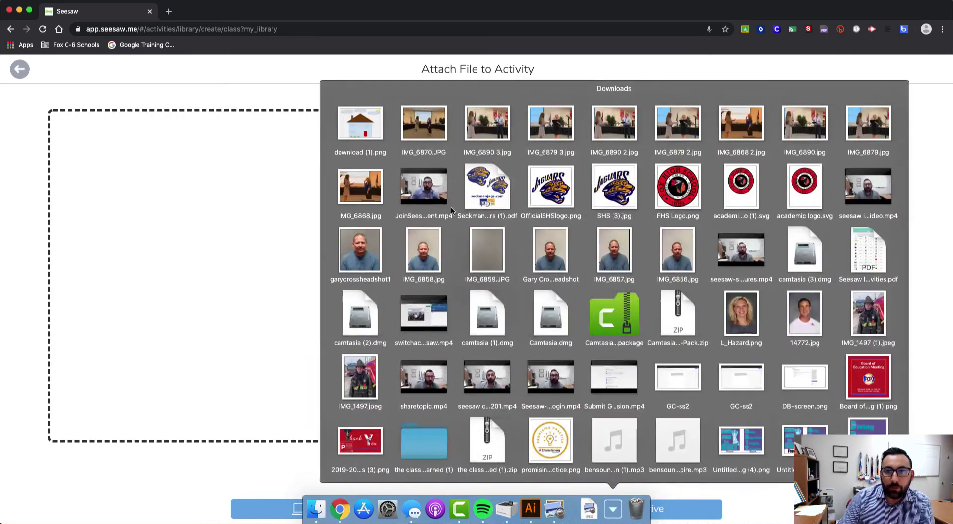
{"action": "left_click_drag", "start_coordinate": [356, 123], "coordinate": [368, 221]}
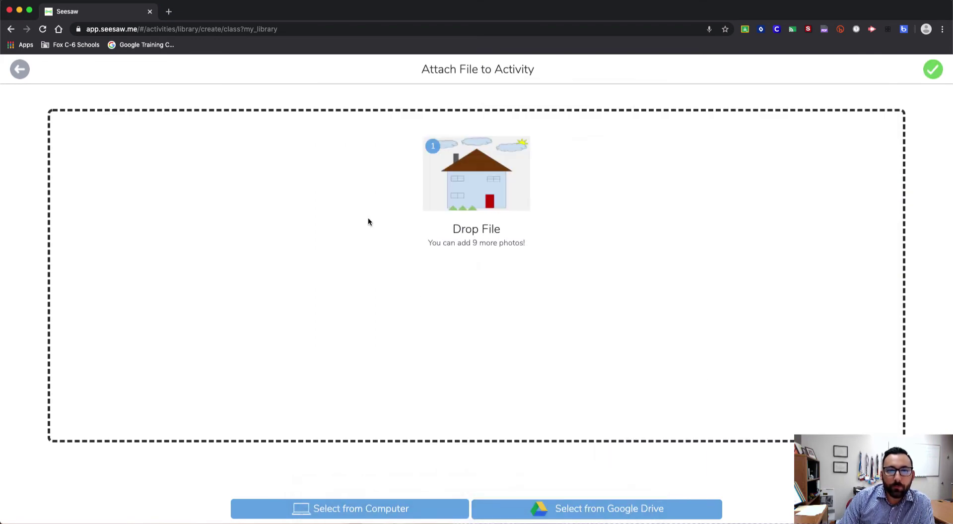
{"action": "mouse_move", "coordinate": [462, 212]}
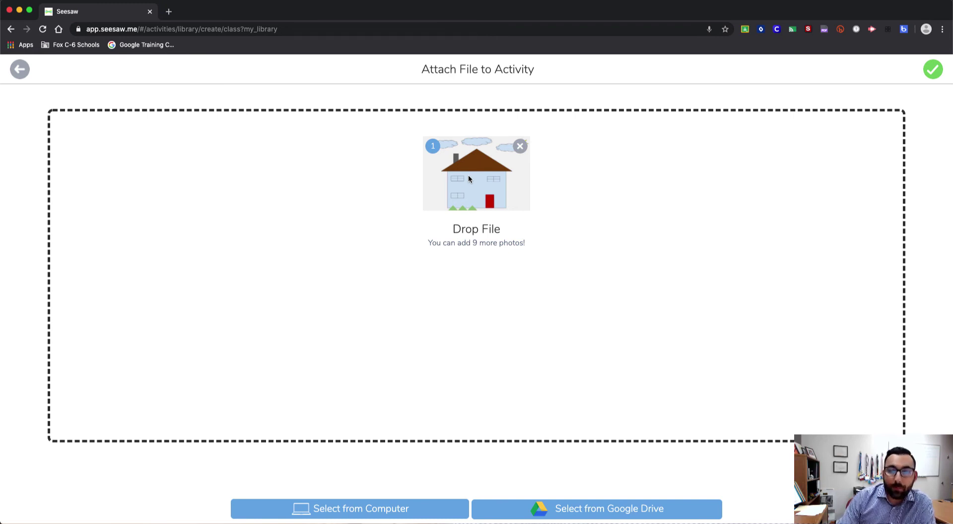
{"action": "left_click", "coordinate": [932, 72]}
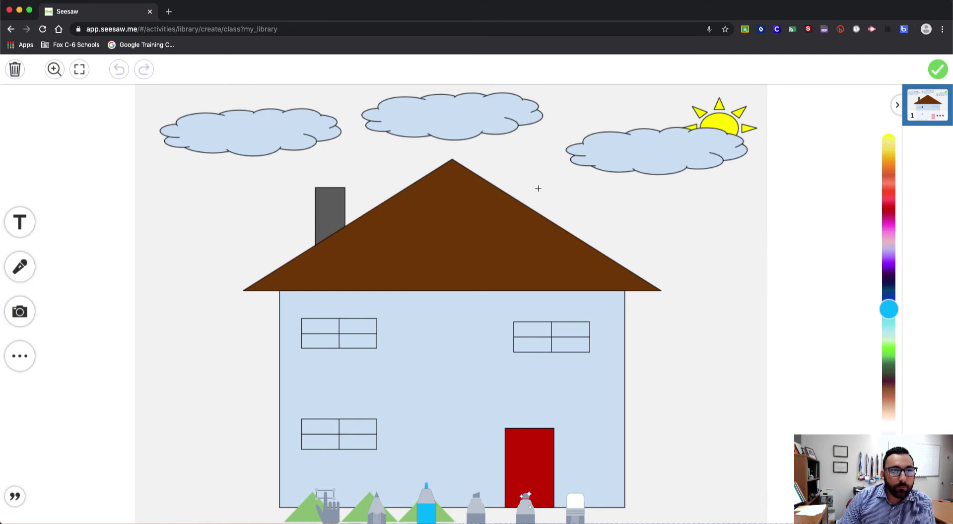
{"action": "left_click", "coordinate": [937, 72]}
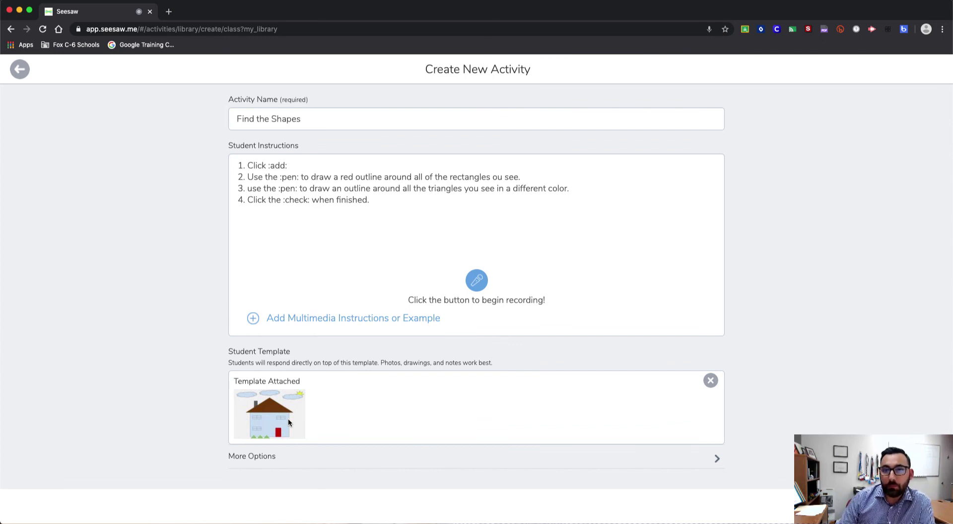
- Save the "Find the Shapes" activity and assign it to the demo1 class
{"action": "left_click", "coordinate": [602, 519]}
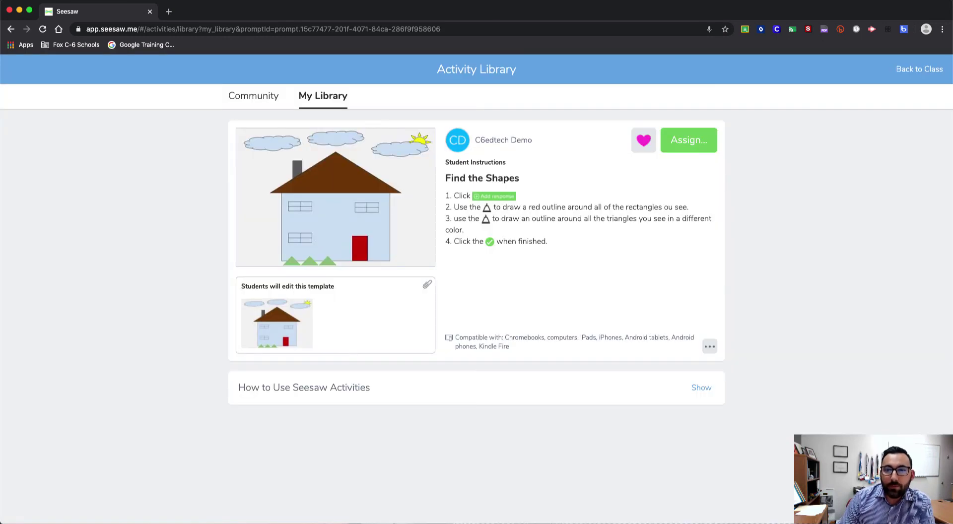
{"action": "left_click", "coordinate": [678, 142]}
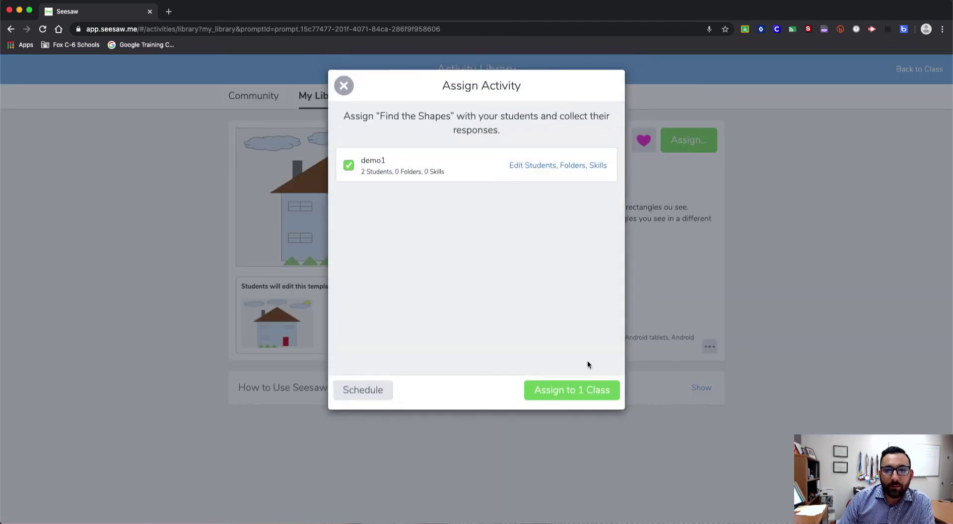
{"action": "left_click", "coordinate": [591, 396]}
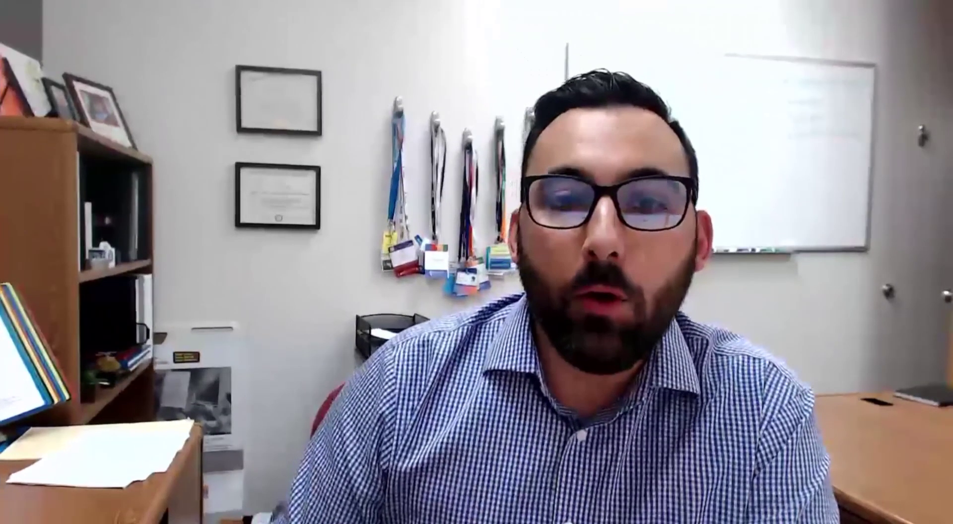